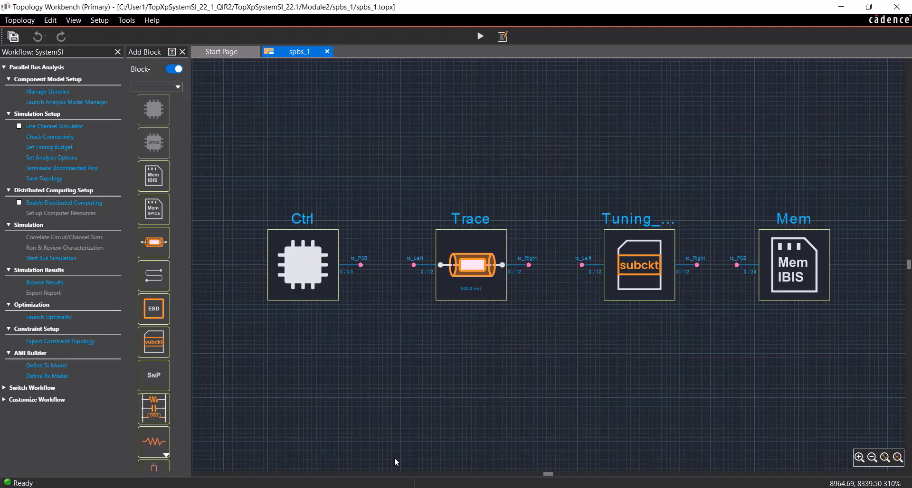
Step: Open the Trace block in the Trace Editor and choose the Stripline T-line template for its stackup
{"action": "left_click", "coordinate": [443, 290]}
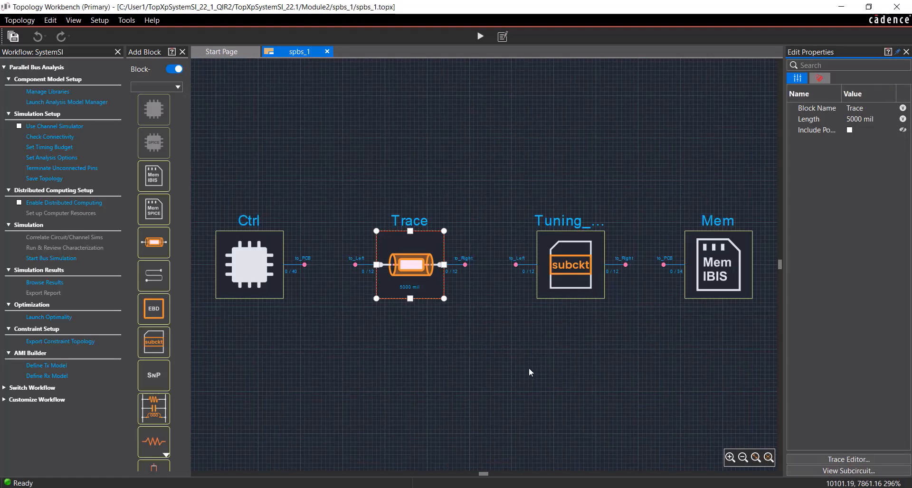
{"action": "left_click", "coordinate": [812, 459]}
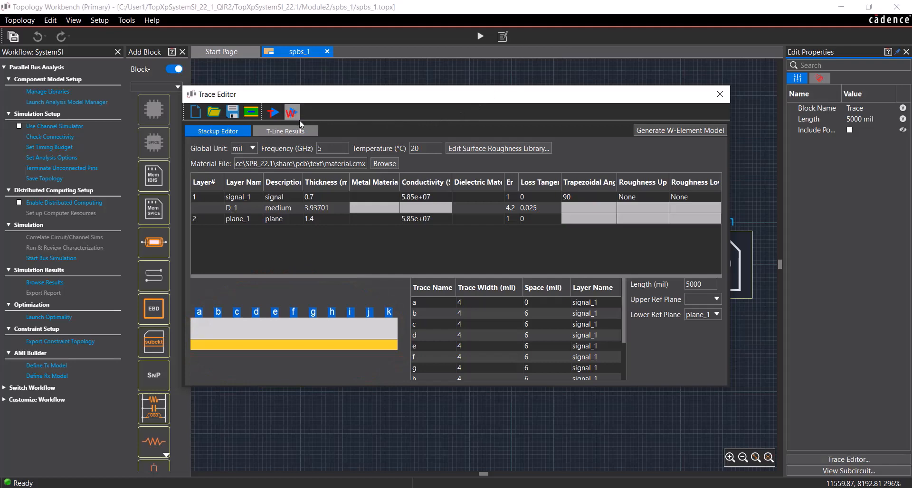
{"action": "left_click", "coordinate": [250, 113]}
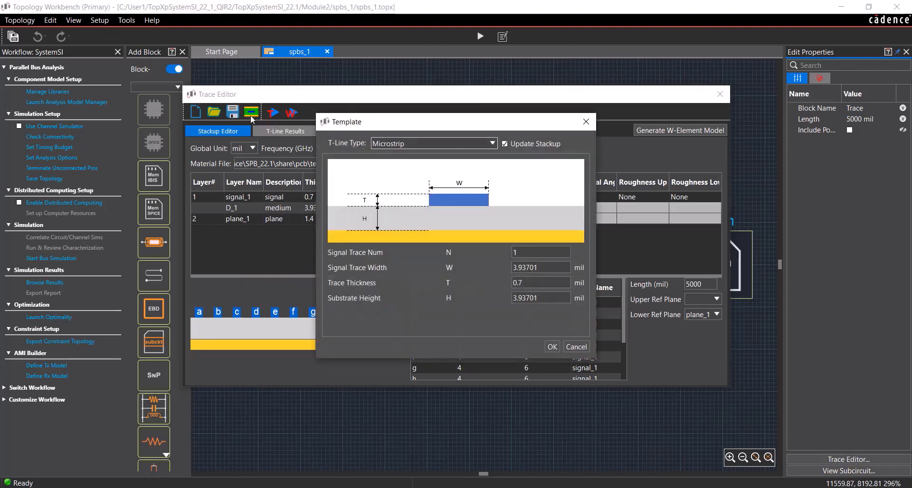
{"action": "left_click", "coordinate": [460, 147]}
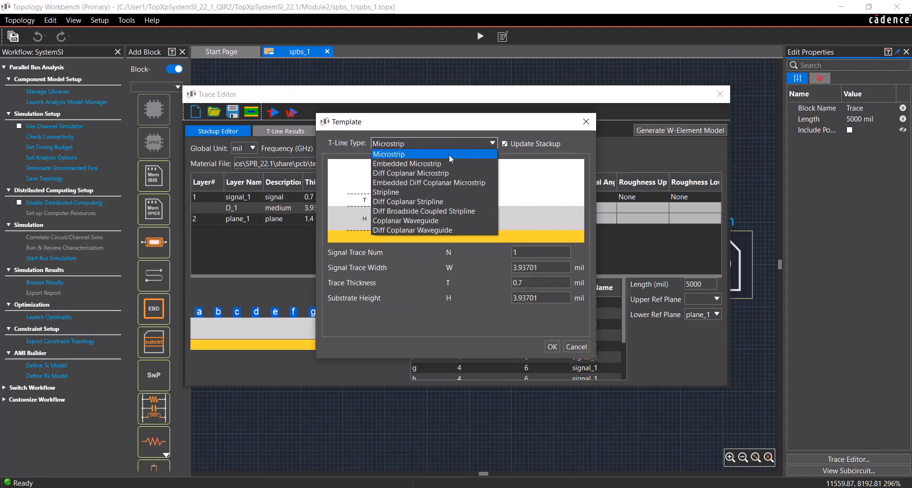
{"action": "left_click", "coordinate": [429, 193]}
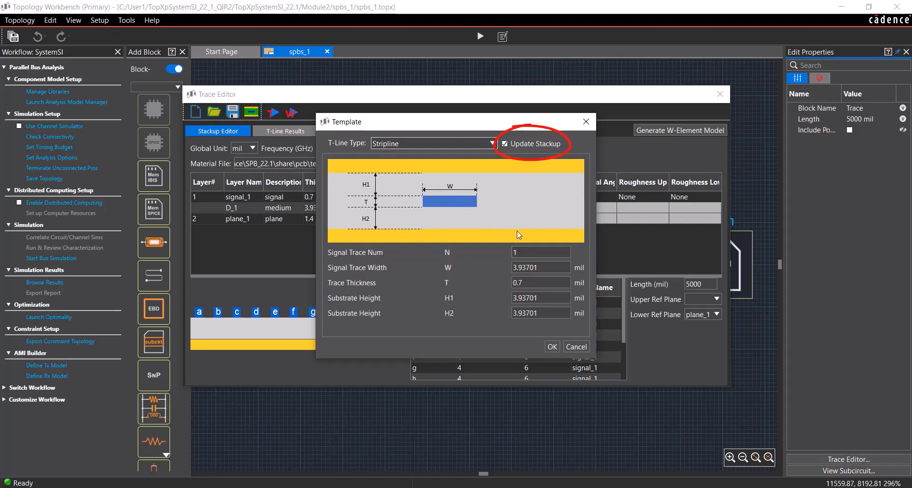
Step: Set the stripline template to 11 signal traces with 5 mil trace width and 15 mil spacing
{"action": "left_click", "coordinate": [523, 252]}
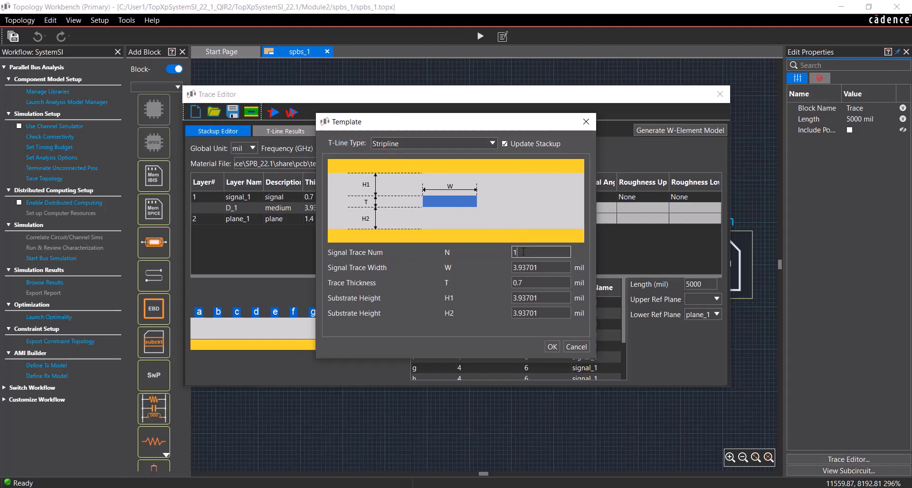
{"action": "type", "text": "1"}
{"action": "key", "text": "Tab"}
{"action": "type", "text": "5"}
{"action": "key", "text": "Tab"}
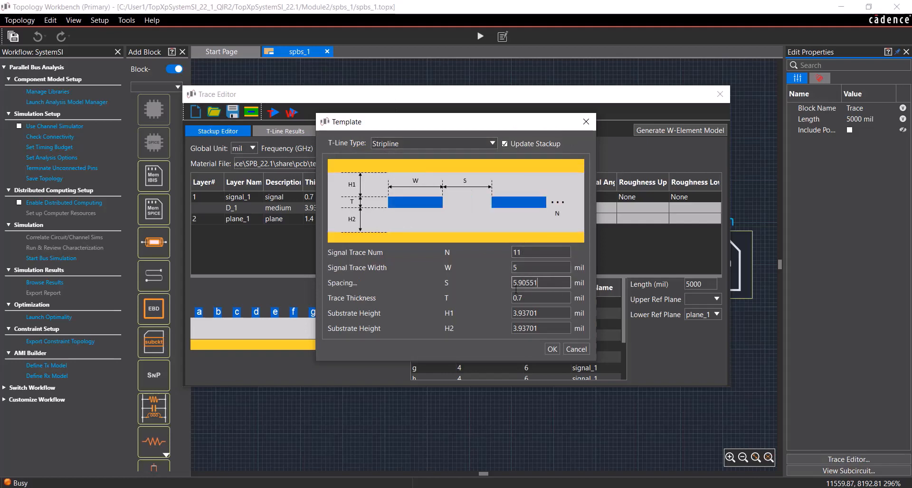
{"action": "key", "text": "BackSpace"}
{"action": "key", "text": "Tab"}
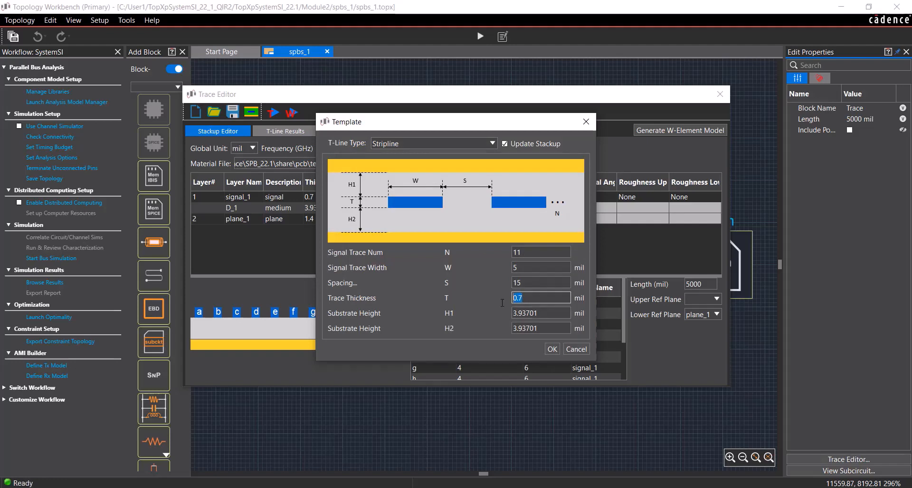
Step: Set trace thickness to 1 mil and substrate heights H1 and H2 to 4 mil, and apply the stripline template
{"action": "type", "text": "1"}
{"action": "key", "text": "Tab"}
{"action": "type", "text": "4"}
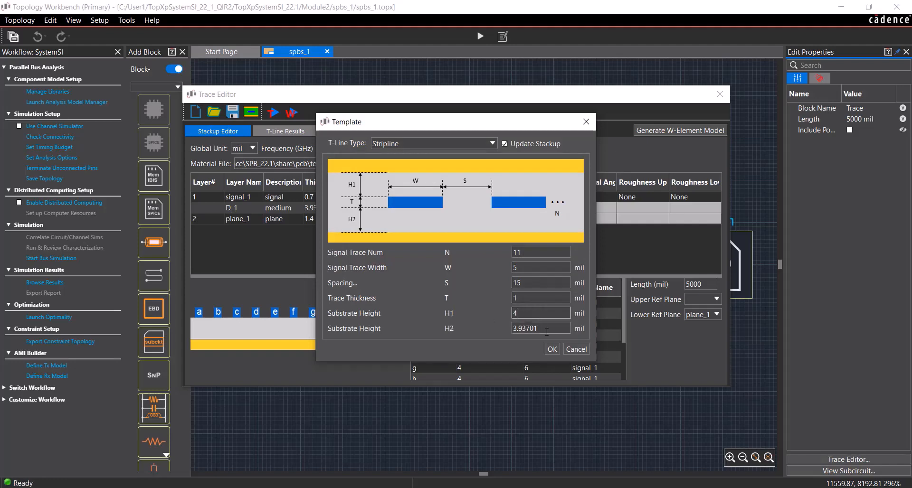
{"action": "key", "text": "Tab"}
{"action": "type", "text": "4"}
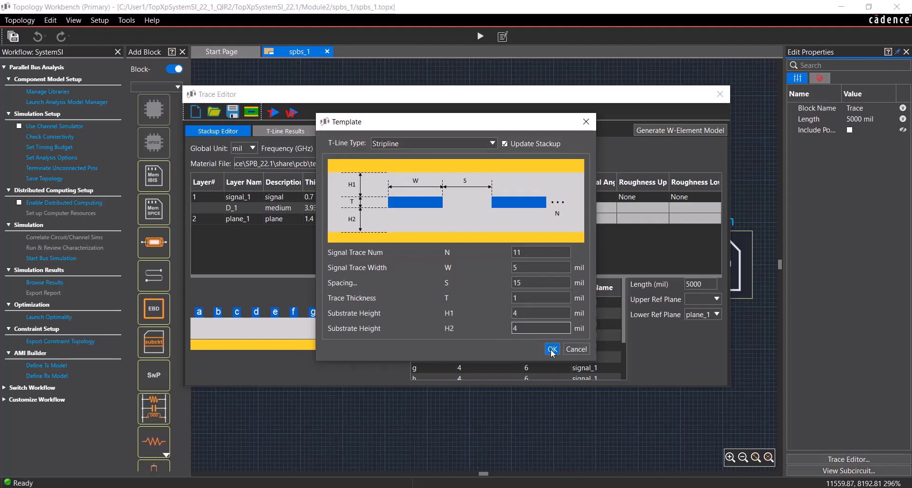
{"action": "left_click", "coordinate": [552, 350]}
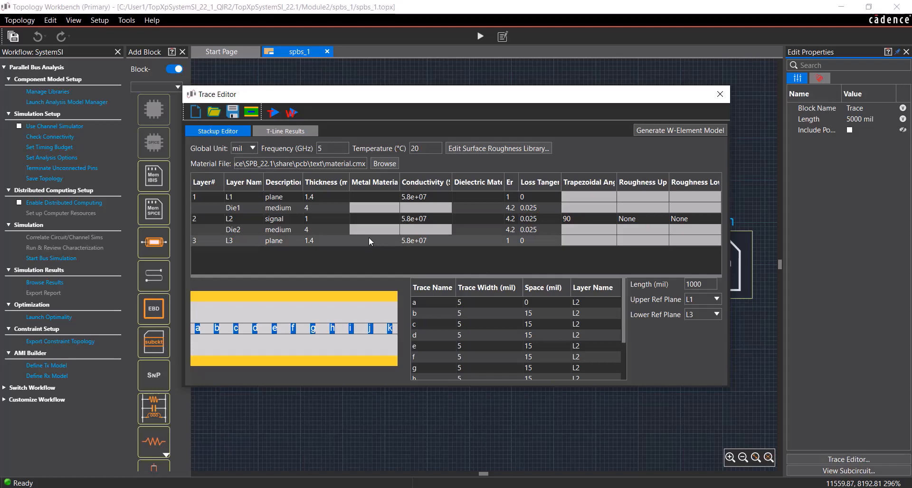
Step: Set the thickness of plane layers L1 and L3 to 1 mil in the stackup
{"action": "left_click", "coordinate": [346, 198]}
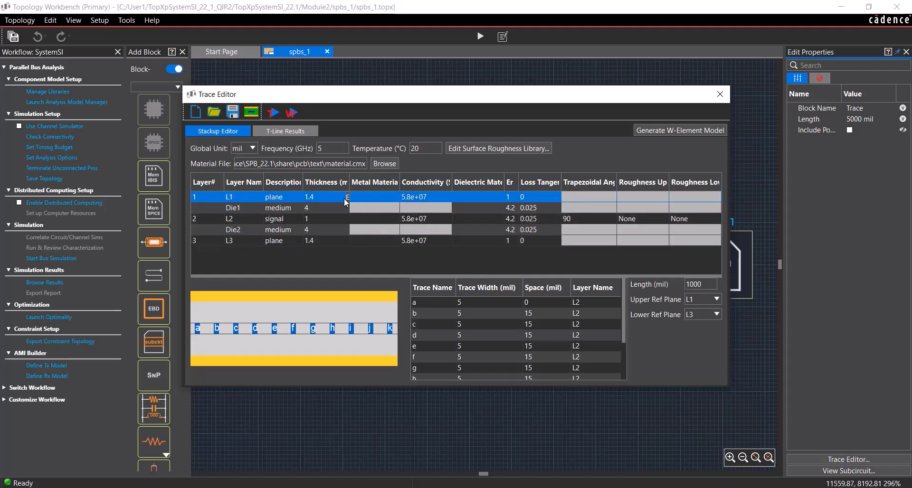
{"action": "double_click", "coordinate": [348, 198]}
{"action": "type", "text": "1"}
{"action": "double_click", "coordinate": [346, 241]}
{"action": "key", "text": "BackSpace"}
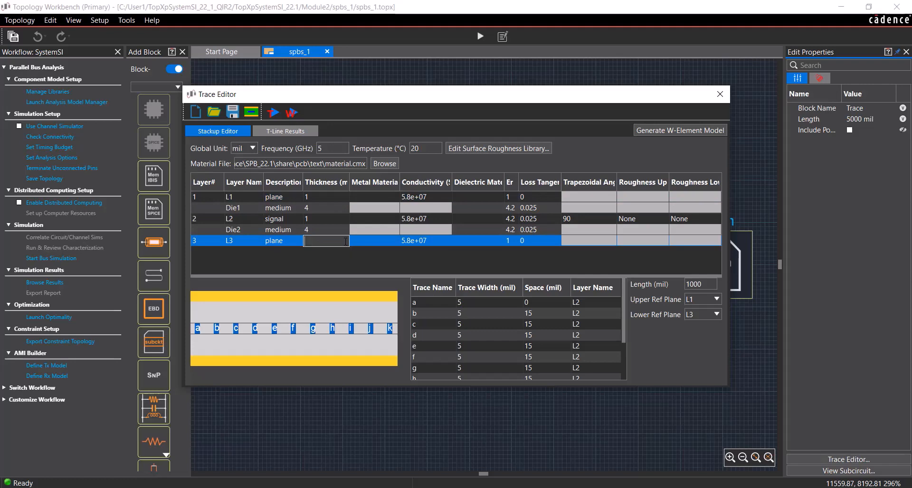
{"action": "type", "text": "1"}
{"action": "left_click", "coordinate": [360, 250]}
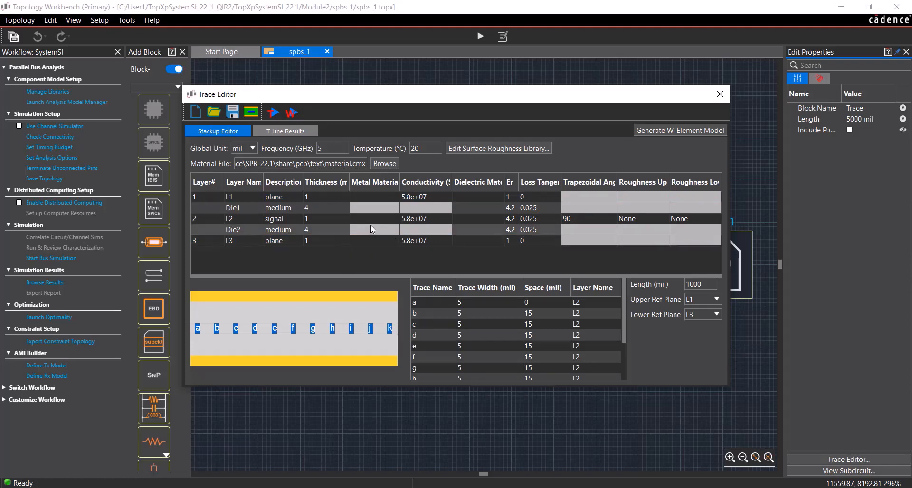
Step: Assign copper as the metal material of layers L1, L2 and L3
{"action": "left_click", "coordinate": [382, 196]}
{"action": "left_click", "coordinate": [397, 196]}
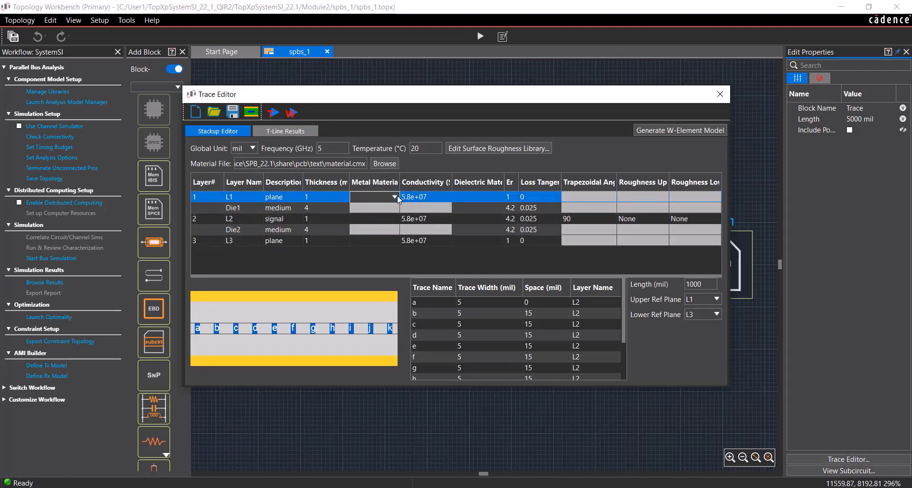
{"action": "left_click", "coordinate": [394, 196]}
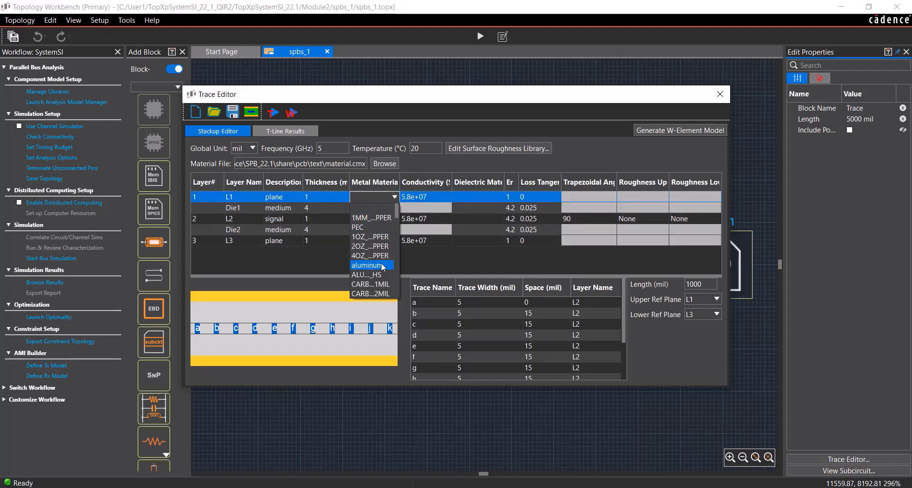
{"action": "scroll", "coordinate": [373, 259], "scroll_direction": "down", "scroll_amount": 3}
{"action": "left_click", "coordinate": [369, 246]}
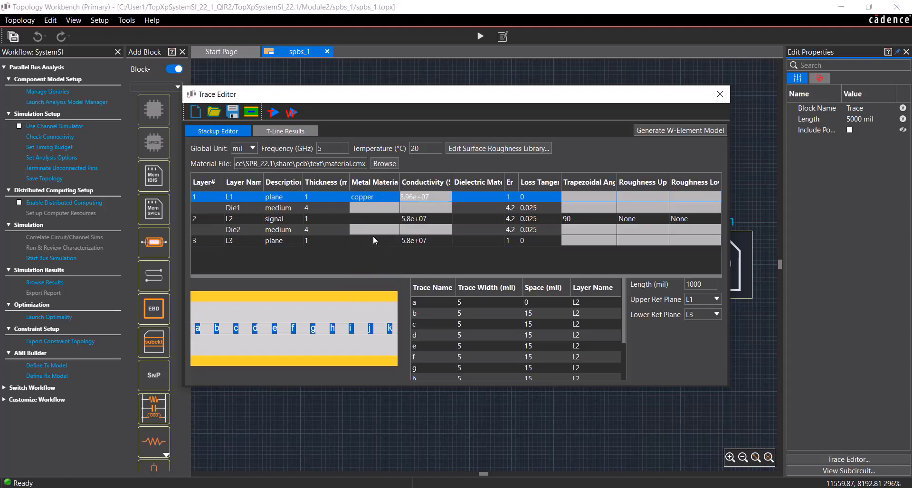
{"action": "left_click", "coordinate": [395, 221]}
{"action": "left_click", "coordinate": [396, 220]}
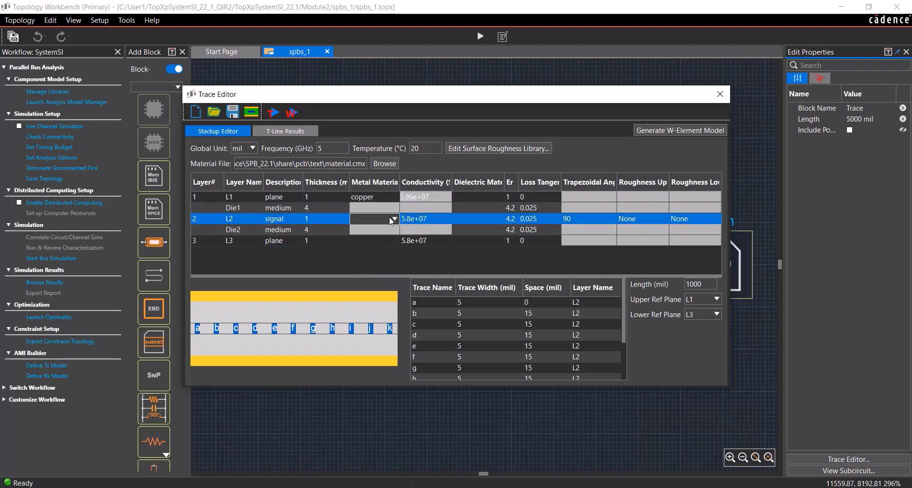
{"action": "left_click", "coordinate": [395, 220]}
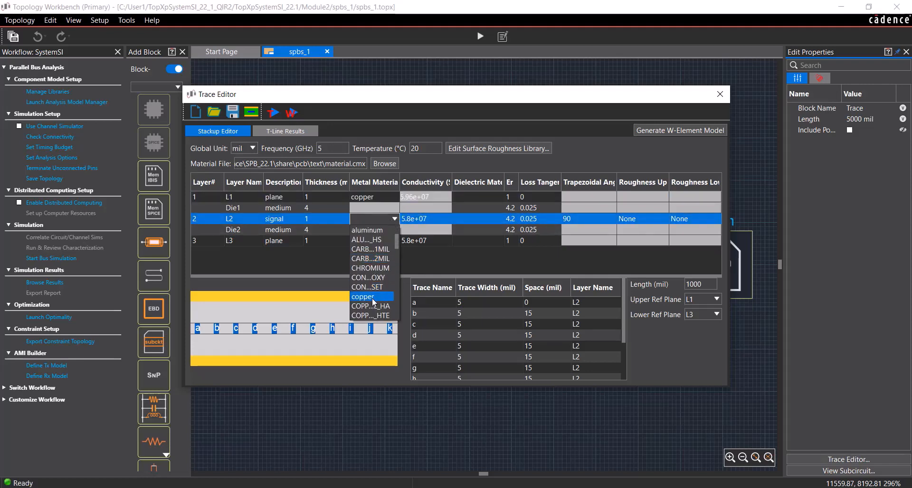
{"action": "left_click", "coordinate": [372, 297]}
{"action": "left_click", "coordinate": [385, 244]}
{"action": "left_click", "coordinate": [397, 242]}
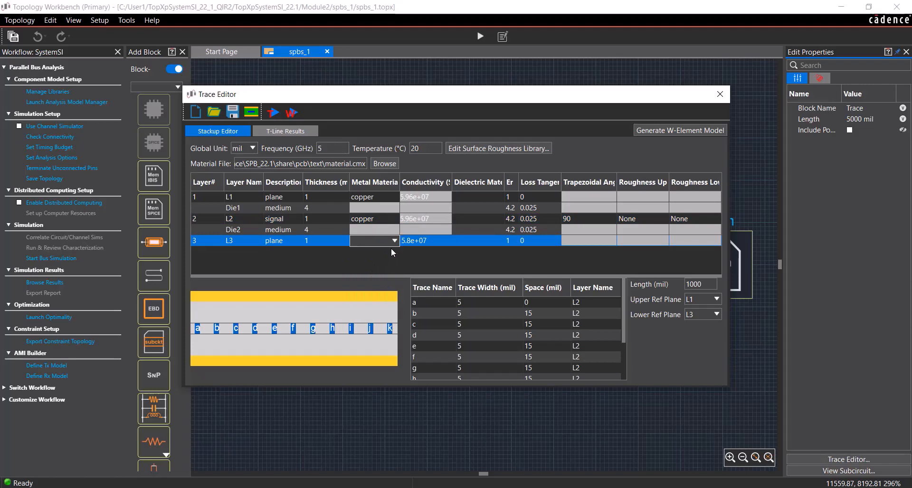
{"action": "left_click", "coordinate": [392, 243]}
{"action": "left_click", "coordinate": [374, 317]}
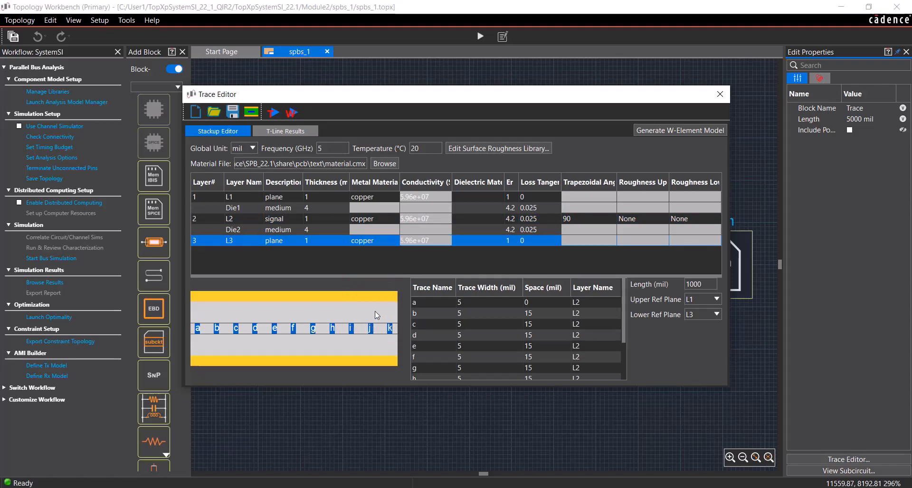
Step: Assign FR4 as the dielectric material of the medium layers Die1 and Die2
{"action": "left_click", "coordinate": [478, 200]}
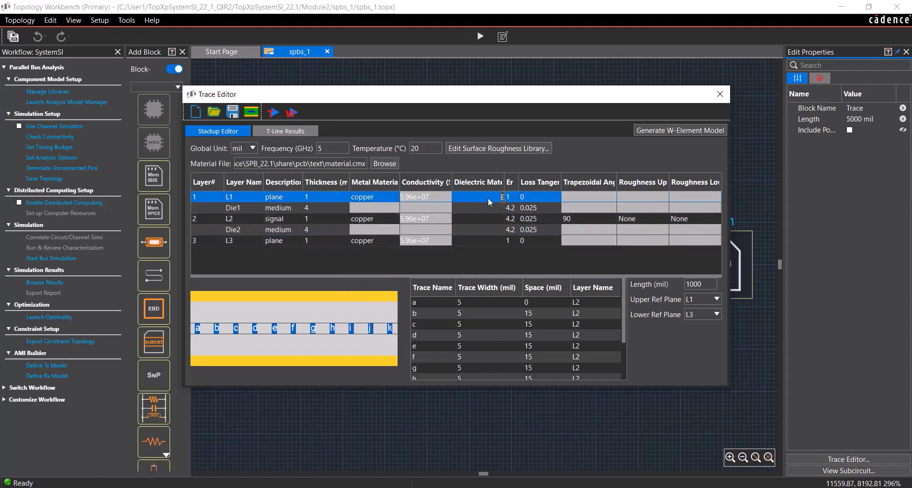
{"action": "left_click", "coordinate": [486, 211]}
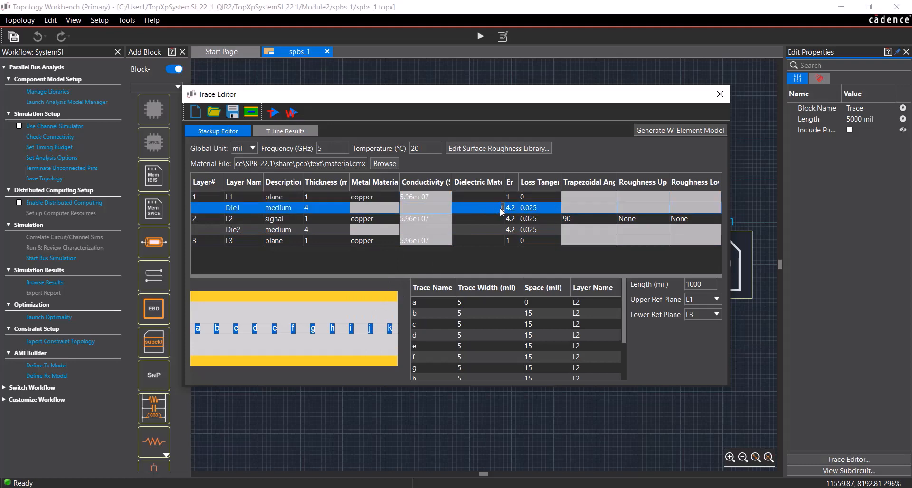
{"action": "left_click", "coordinate": [499, 209]}
{"action": "left_click", "coordinate": [499, 207]}
{"action": "left_click", "coordinate": [466, 228]}
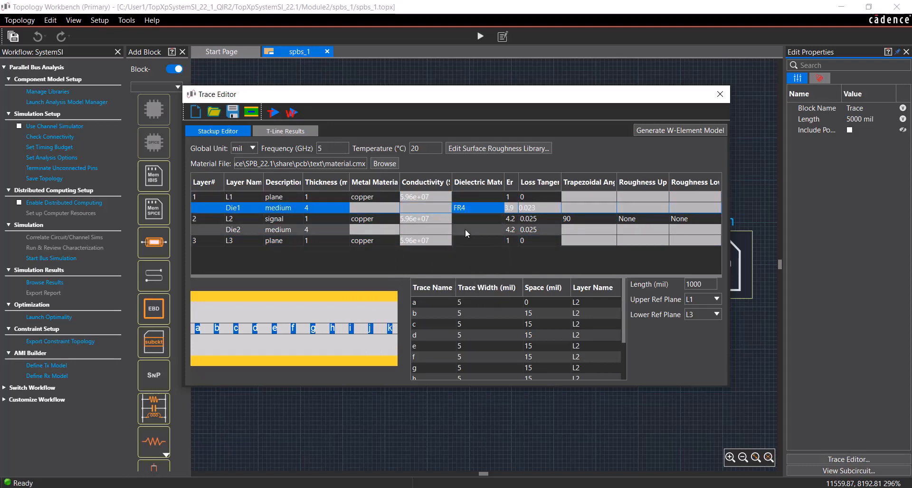
{"action": "left_click", "coordinate": [470, 240]}
{"action": "left_click", "coordinate": [473, 230]}
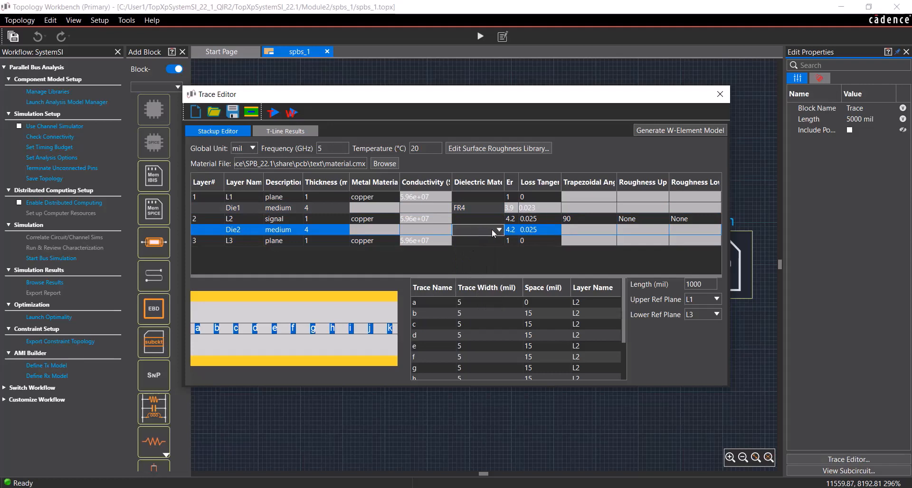
{"action": "left_click", "coordinate": [499, 230]}
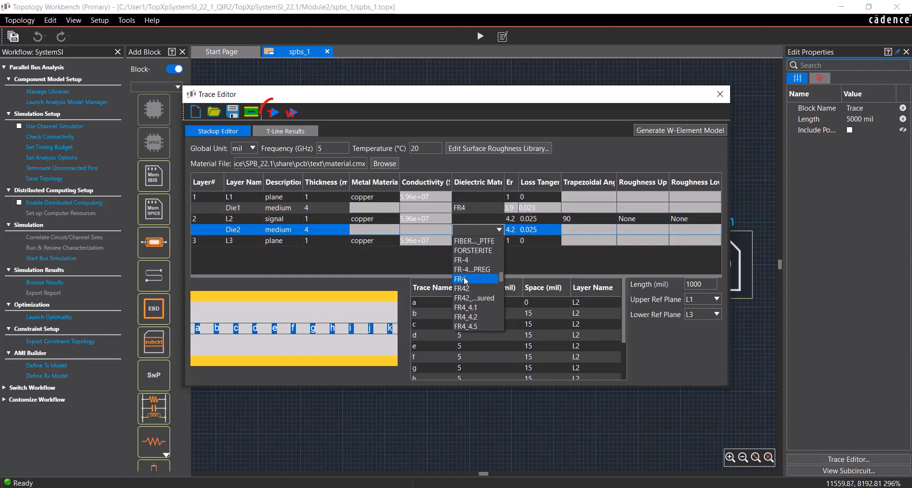
{"action": "left_click", "coordinate": [461, 250]}
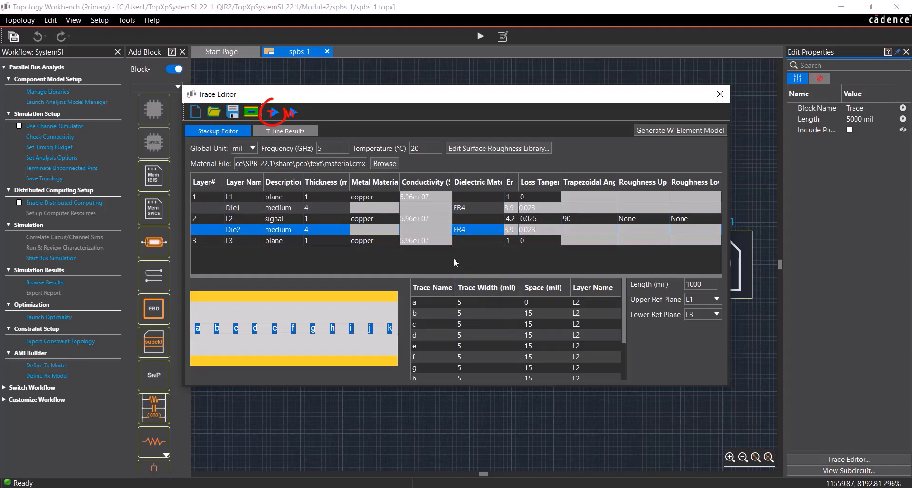
Step: Calculate the T-line results for the stackup and review the per-trace and per-pair impedance and delay values
{"action": "left_click", "coordinate": [273, 113]}
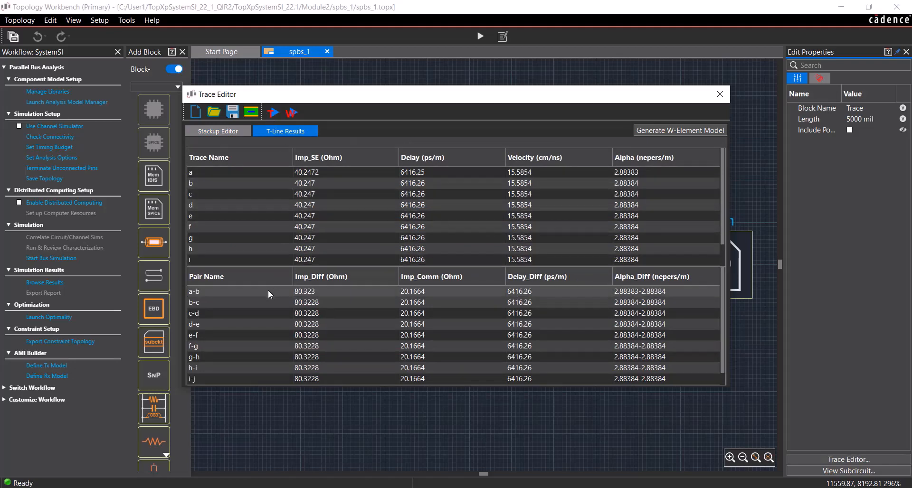
{"action": "scroll", "coordinate": [266, 292], "scroll_direction": "down", "scroll_amount": 1}
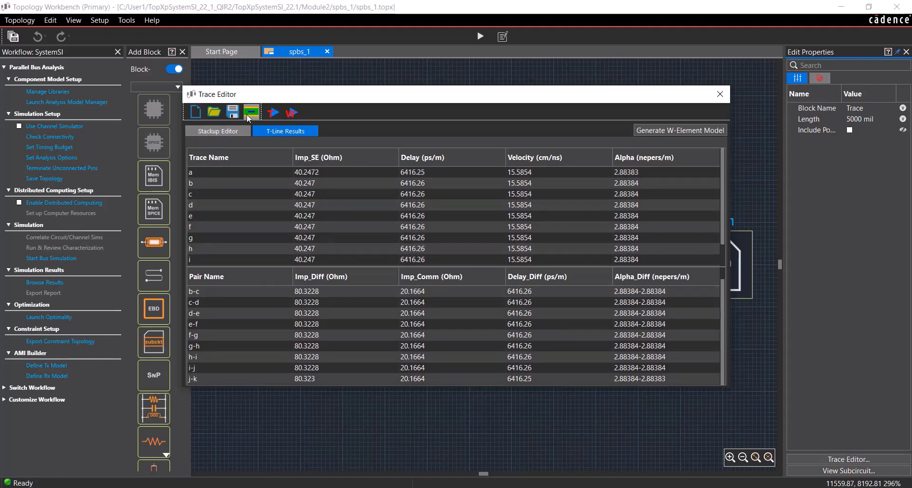
Step: Return to the stackup and save it as a Trace Editor Binary File named parallel_bus in the spbs_1 folder
{"action": "left_click", "coordinate": [239, 128]}
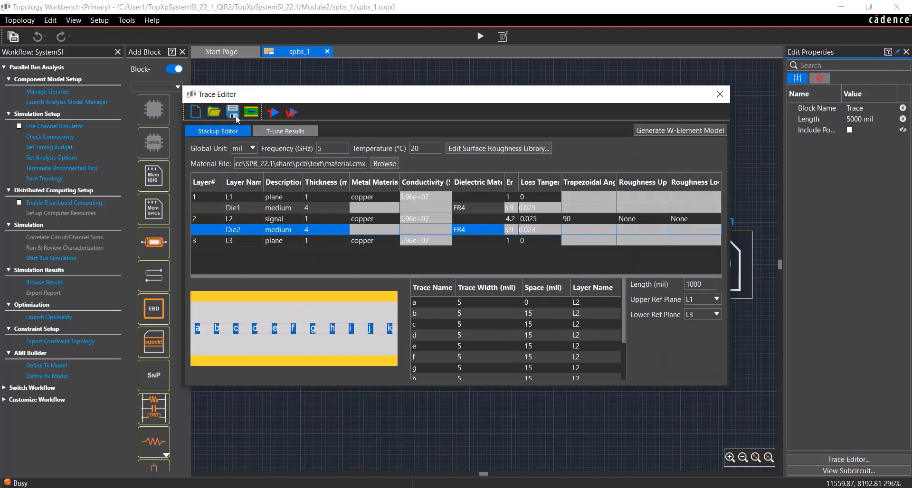
{"action": "left_click", "coordinate": [236, 115]}
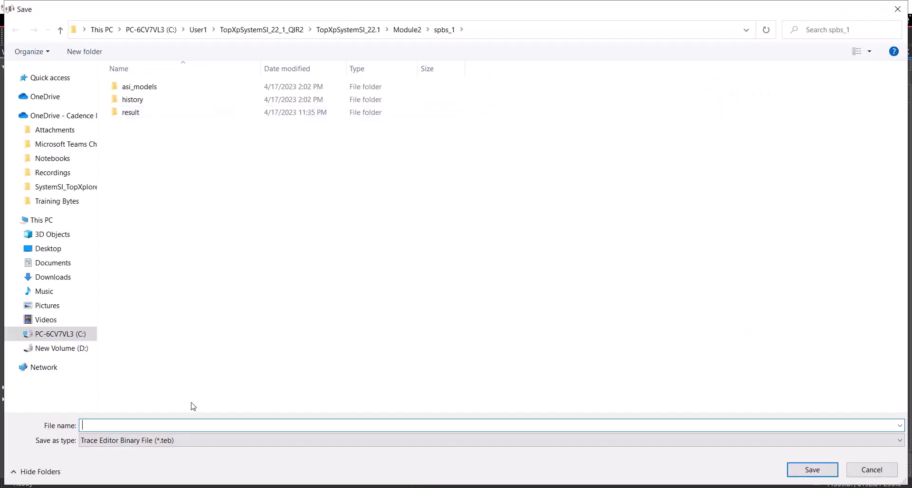
{"action": "type", "text": "parallel_bus"}
{"action": "left_click", "coordinate": [809, 470]}
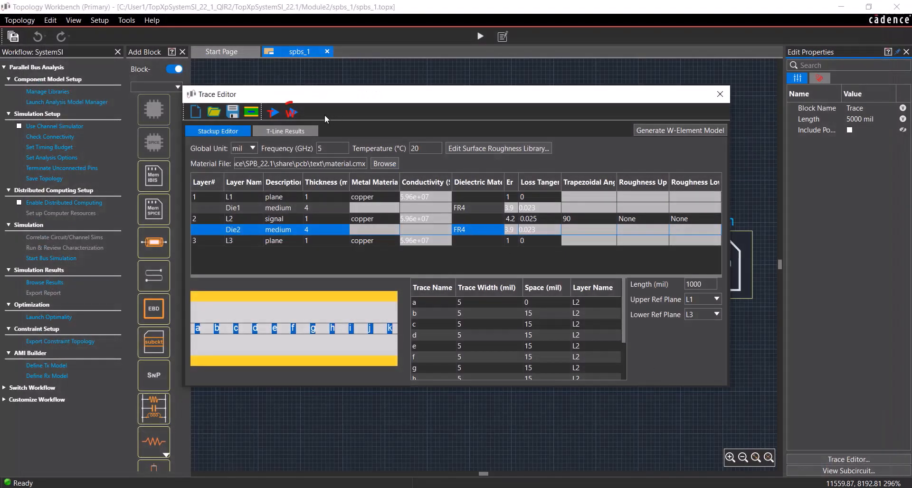
Step: Generate the W-element model for the Trace block and view the block's subcircuit
{"action": "left_click", "coordinate": [297, 113]}
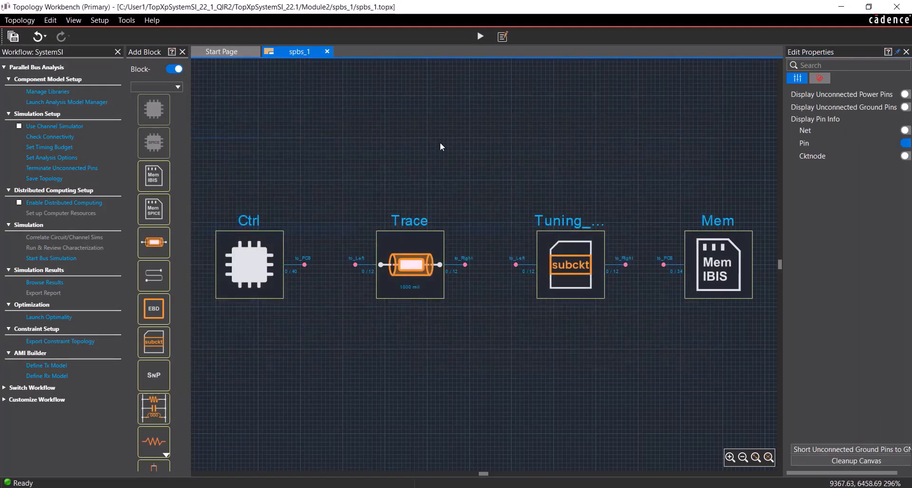
{"action": "left_click", "coordinate": [429, 290]}
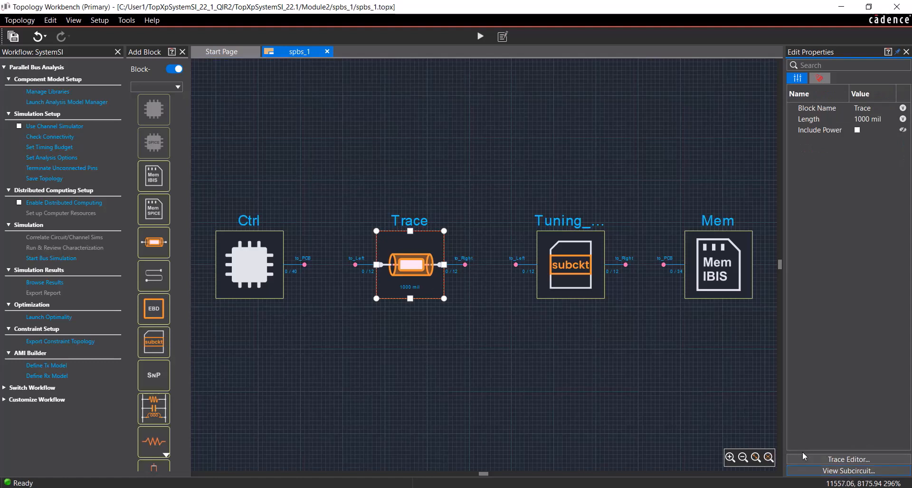
{"action": "left_click", "coordinate": [810, 470]}
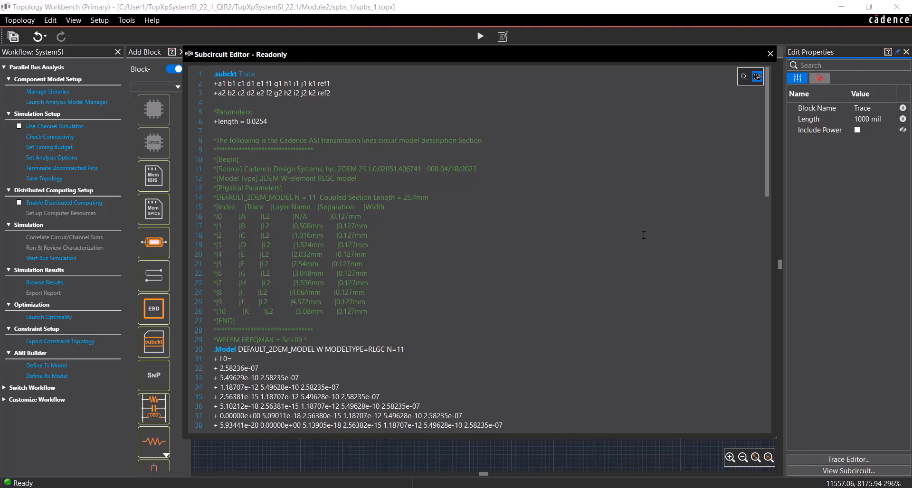
Step: Review the Trace subcircuit's physical parameters and its W-element RLGC matrices, and close the read-only subcircuit view
{"action": "scroll", "coordinate": [598, 218], "scroll_direction": "down", "scroll_amount": 2}
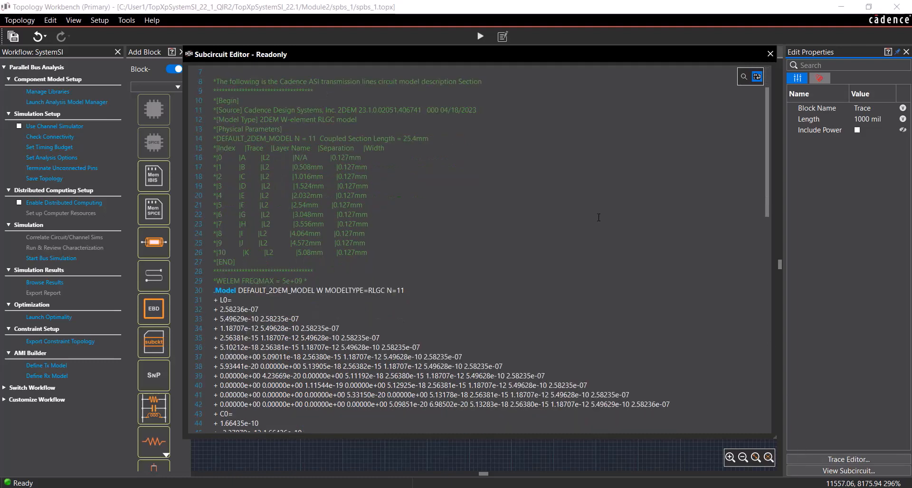
{"action": "scroll", "coordinate": [599, 217], "scroll_direction": "down", "scroll_amount": 7}
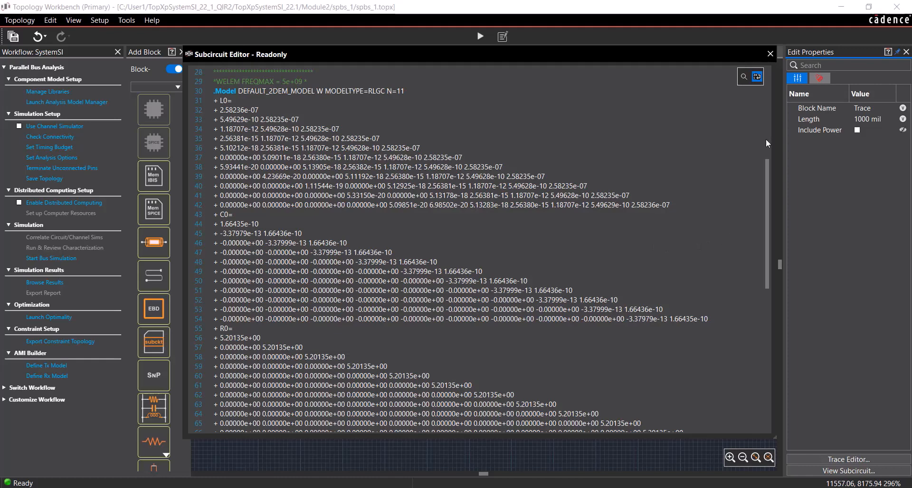
{"action": "left_click", "coordinate": [770, 53]}
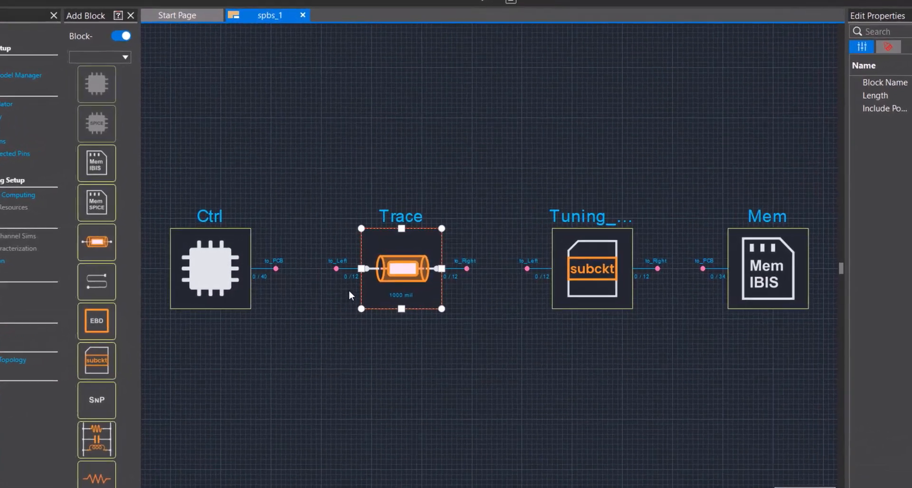
Step: On the Trace block's to_Left connection, rename the nets of pins a1 through h1 as DQ0 through DQ7 in order
{"action": "left_click", "coordinate": [348, 268]}
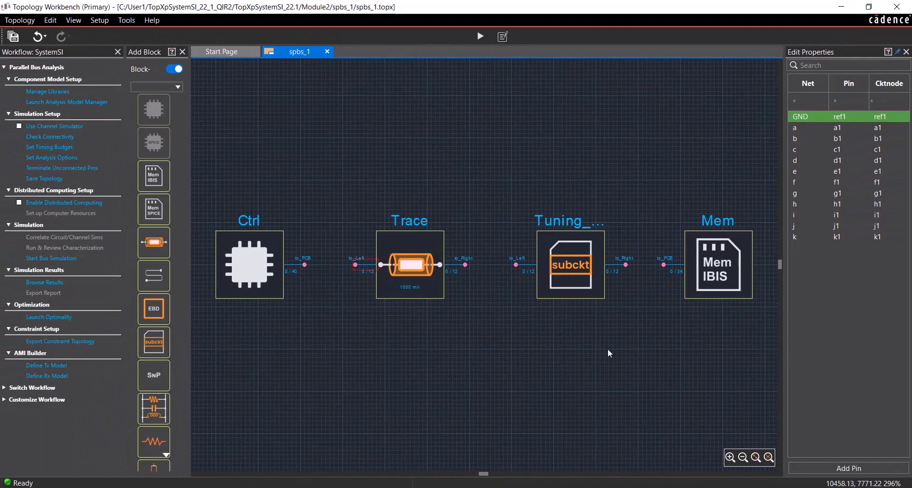
{"action": "left_click", "coordinate": [815, 130]}
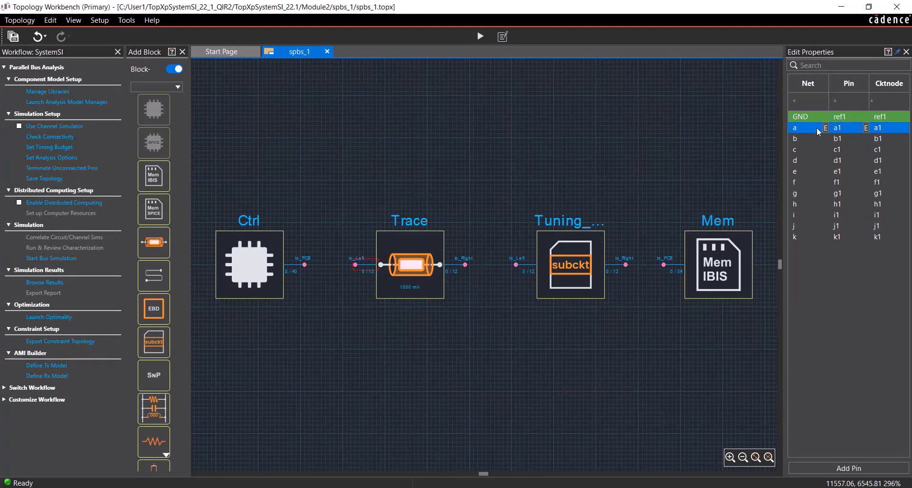
{"action": "left_click", "coordinate": [815, 128]}
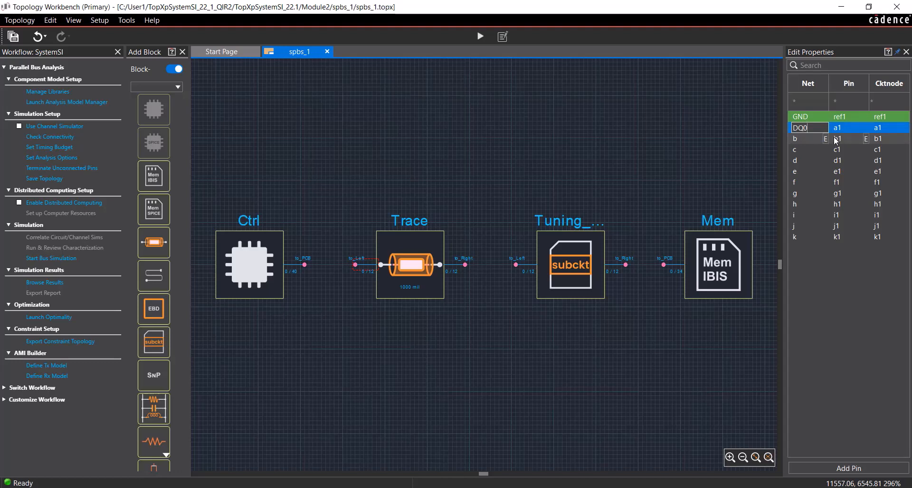
{"action": "left_click", "coordinate": [824, 139]}
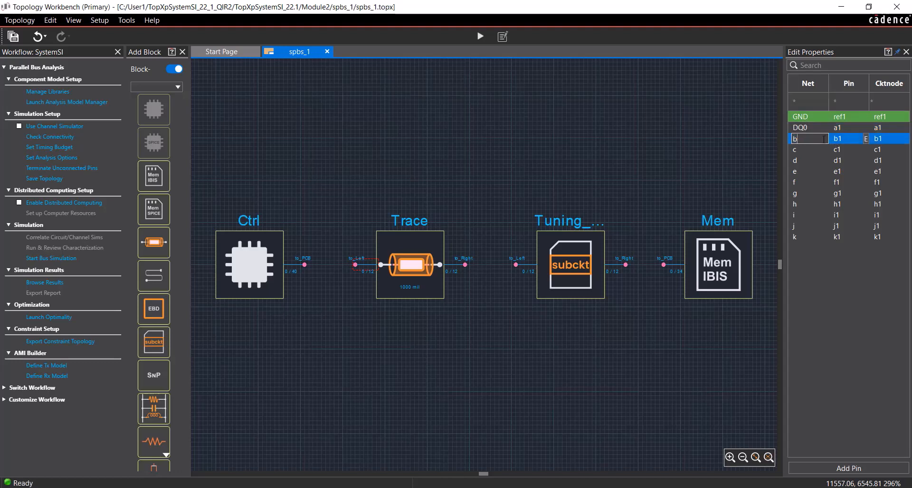
{"action": "key", "text": "BackSpace"}
{"action": "type", "text": "DQ1"}
{"action": "left_click", "coordinate": [796, 150]}
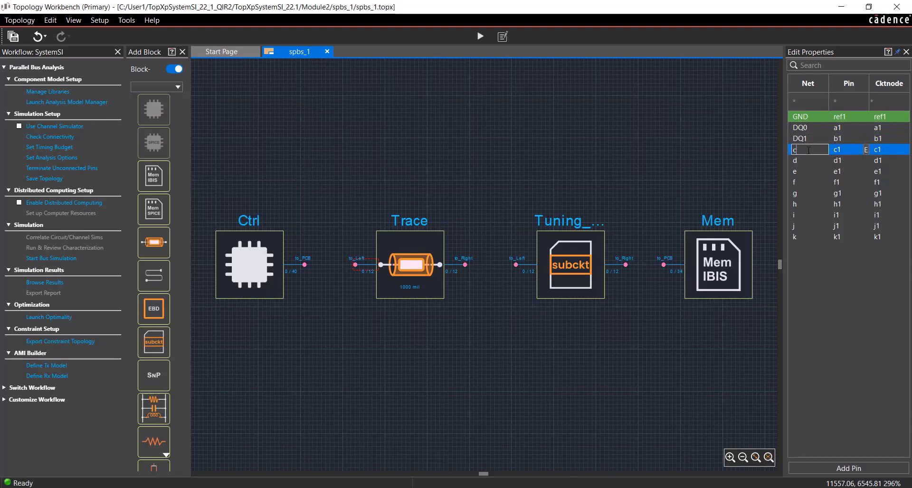
{"action": "key", "text": "BackSpace"}
{"action": "type", "text": "DQ2"}
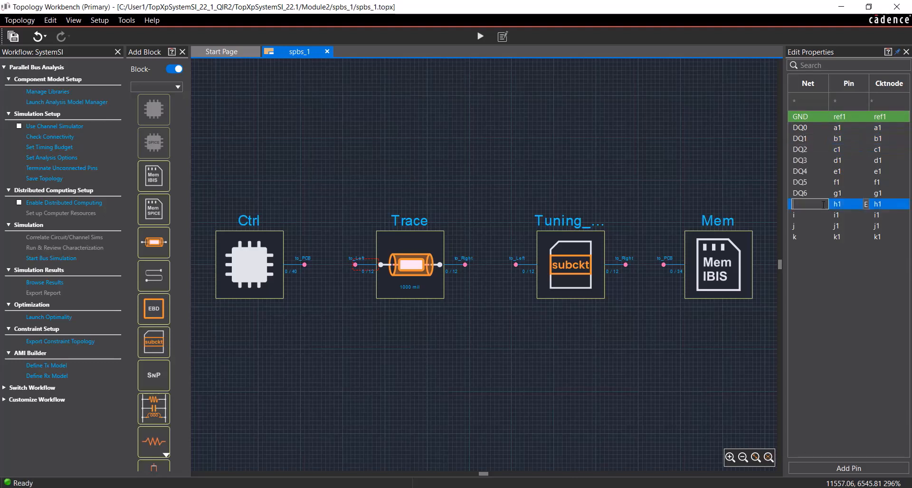
{"action": "type", "text": "DQ7"}
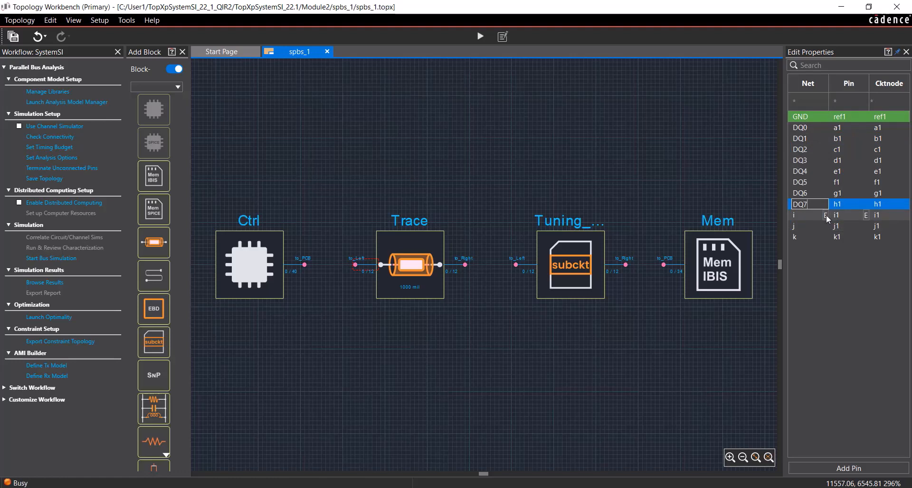
Step: On the same to_Left connection, rename the net of pin i1 as LDQS and that of j1 as LDQS#
{"action": "left_click", "coordinate": [828, 217]}
{"action": "type", "text": "L"}
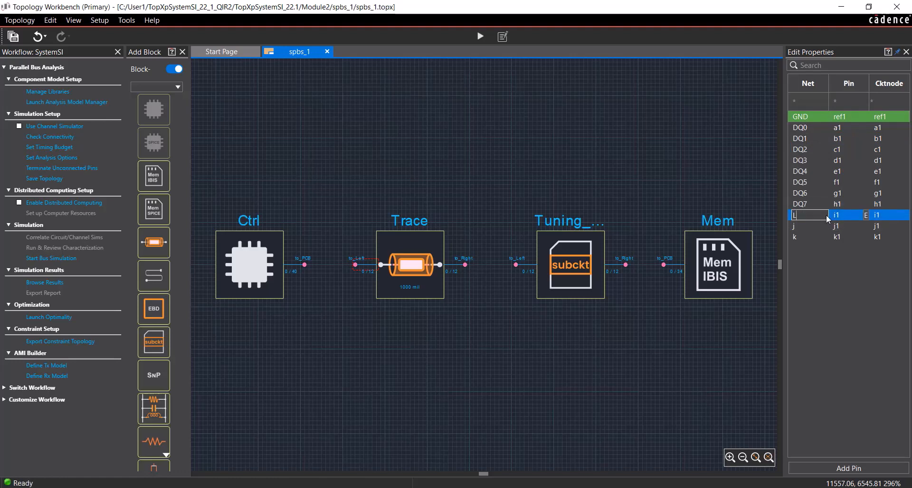
{"action": "type", "text": "DQS"}
{"action": "left_click", "coordinate": [825, 226]}
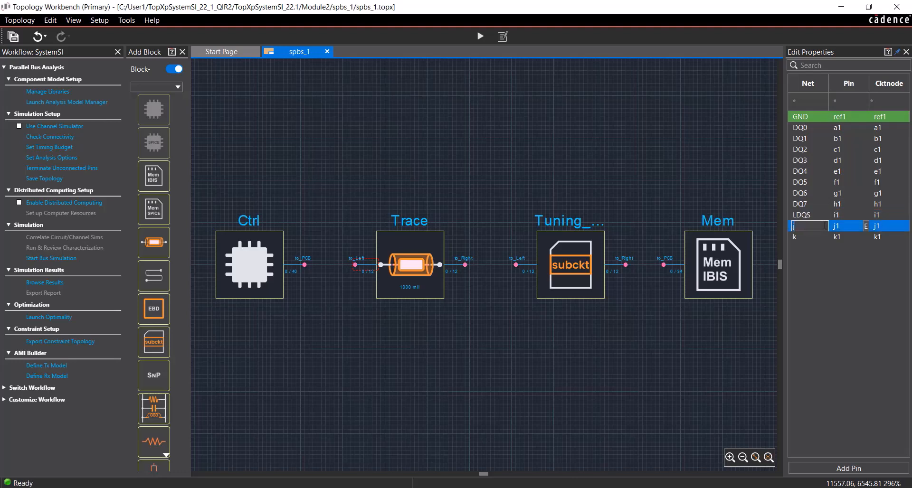
{"action": "type", "text": "LDQS#"}
{"action": "left_click", "coordinate": [694, 159]}
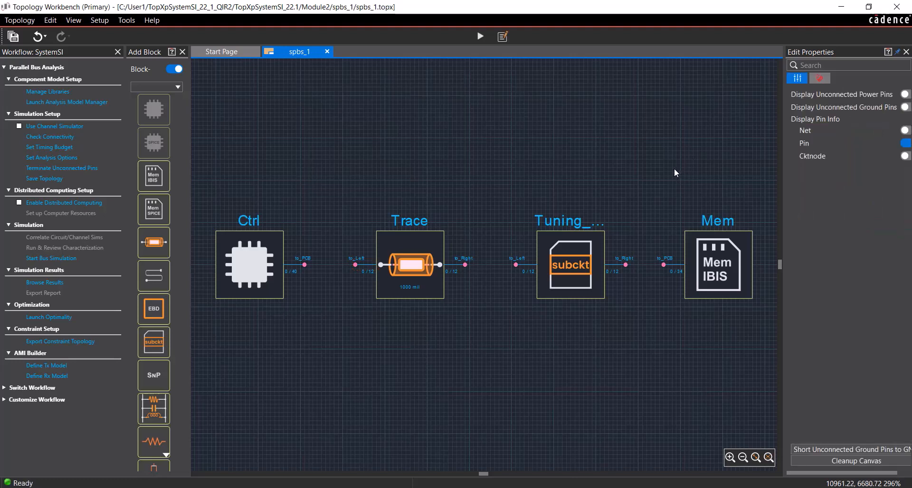
Step: On the Trace block's to_Right connection, rename the nets of pins a2 through d2 as DQ0 through DQ3
{"action": "left_click", "coordinate": [457, 267]}
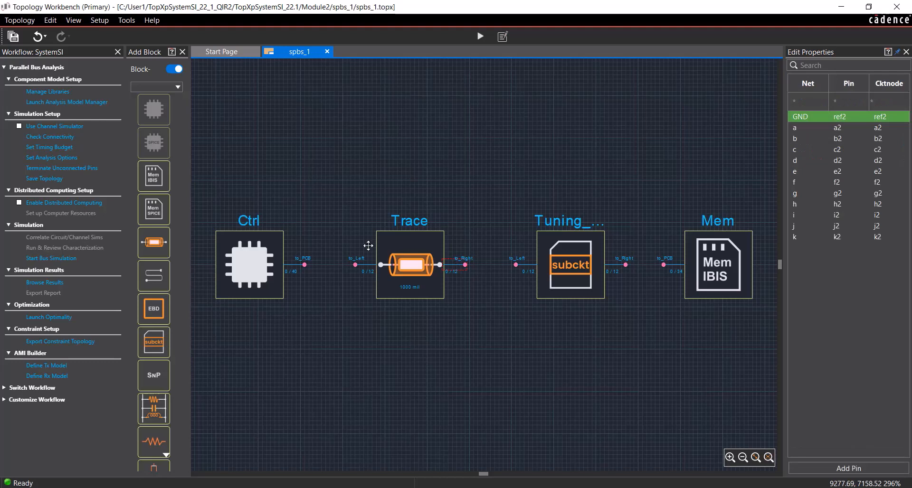
{"action": "left_click", "coordinate": [824, 129]}
{"action": "type", "text": "DQ0"}
{"action": "left_click", "coordinate": [824, 140]}
{"action": "type", "text": "DQ1"}
{"action": "left_click", "coordinate": [827, 149]}
{"action": "type", "text": "DQ2"}
{"action": "left_click", "coordinate": [830, 161]}
{"action": "type", "text": "DQ3"}
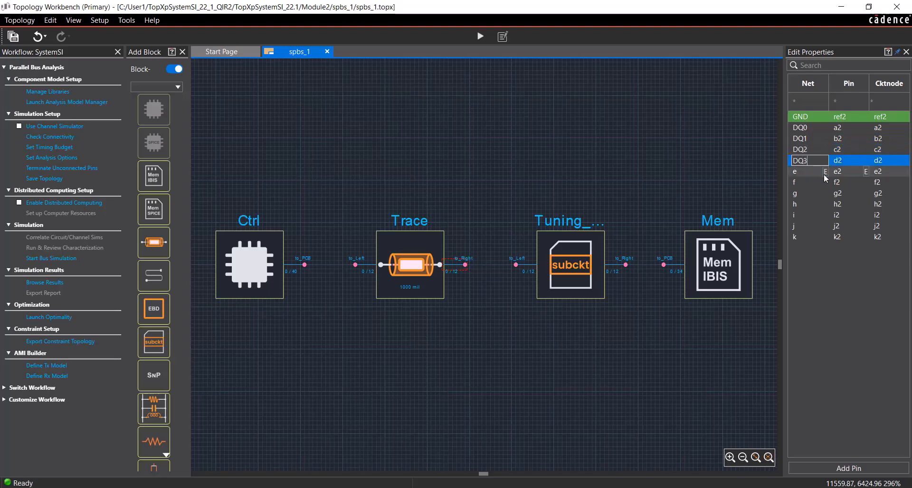
Step: Rename the nets of to_Right pins e2 through h2 as DQ4 through DQ7 in order
{"action": "left_click", "coordinate": [826, 171]}
{"action": "type", "text": "DQ4"}
{"action": "left_click", "coordinate": [826, 183]}
{"action": "type", "text": "DQ5"}
{"action": "left_click", "coordinate": [827, 193]}
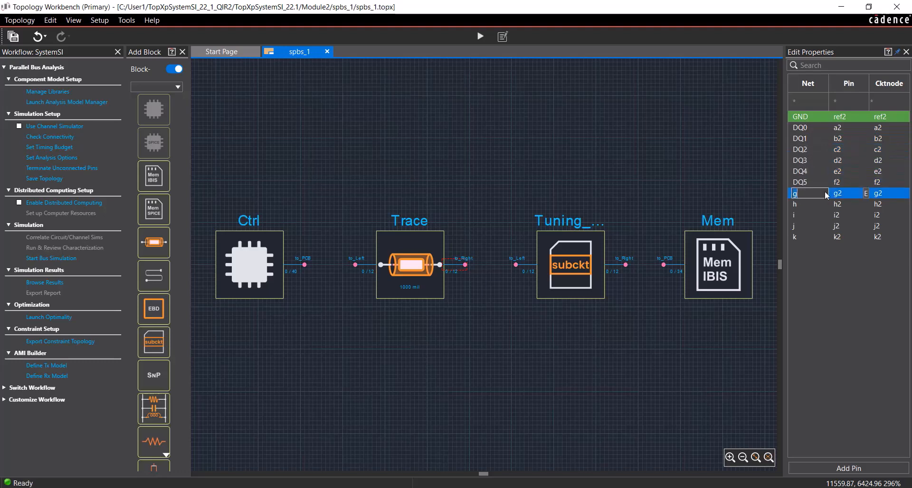
{"action": "type", "text": "DQ6"}
{"action": "left_click", "coordinate": [827, 204]}
{"action": "type", "text": "DQ7"}
Step: Rename the net of to_Right pin i2 as LDQS and that of pin j2 as LDQS#
{"action": "left_click", "coordinate": [826, 215]}
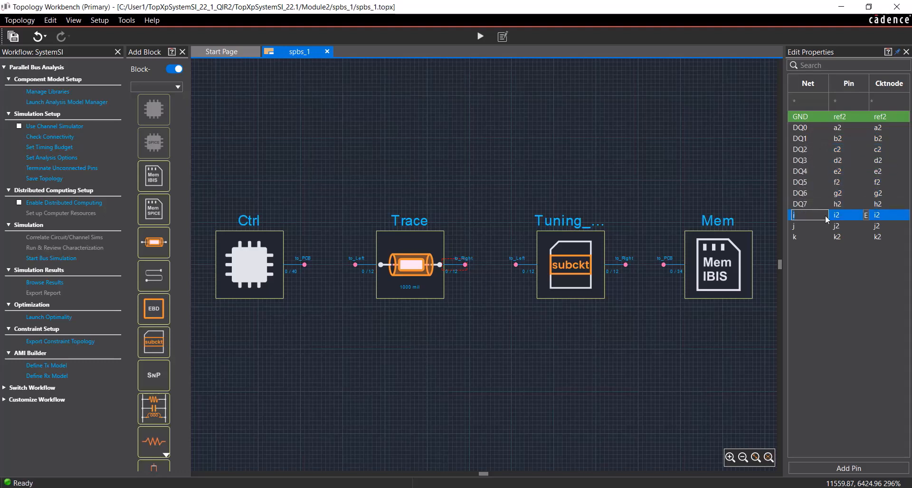
{"action": "type", "text": "LDQS"}
{"action": "left_click", "coordinate": [825, 227]}
{"action": "type", "text": "LDQS#"}
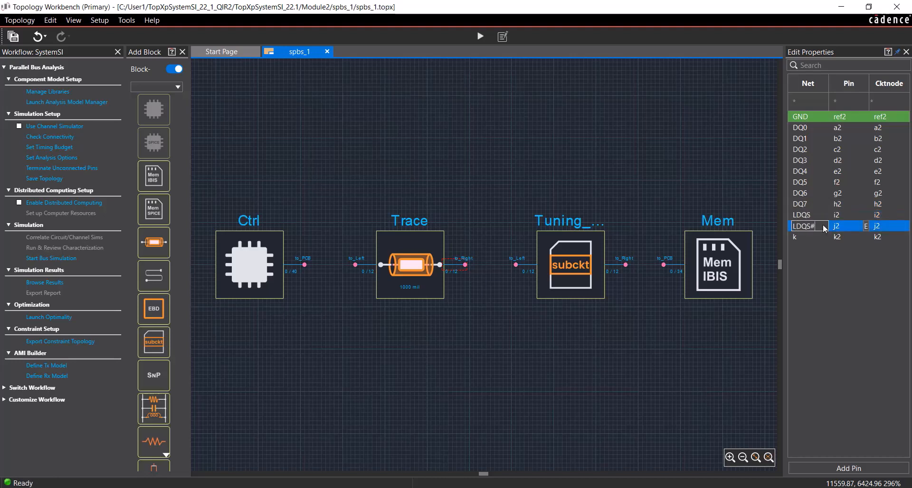